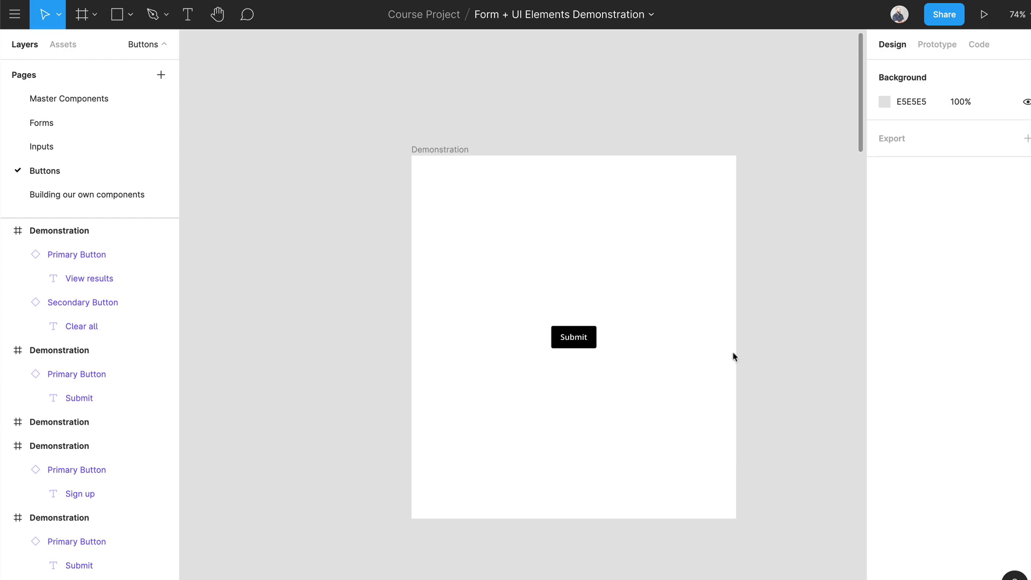
Relabel the black Submit button 'Create account' and drag the widened button back to the frame centre.
scroll(733, 357, "right", 2)
scroll(733, 353, "up", 10, "ctrl")
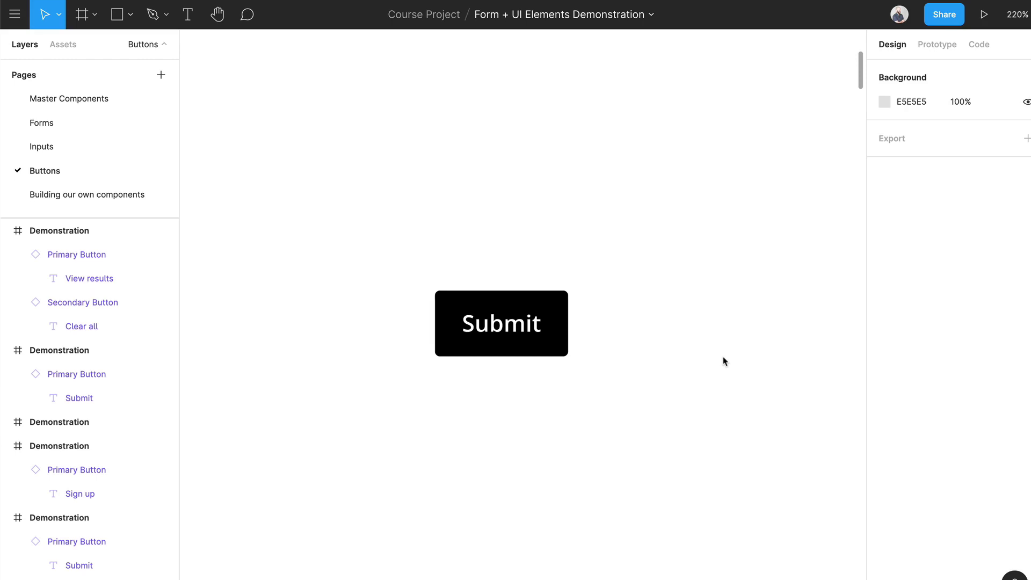
double_click(523, 324)
double_click(526, 326)
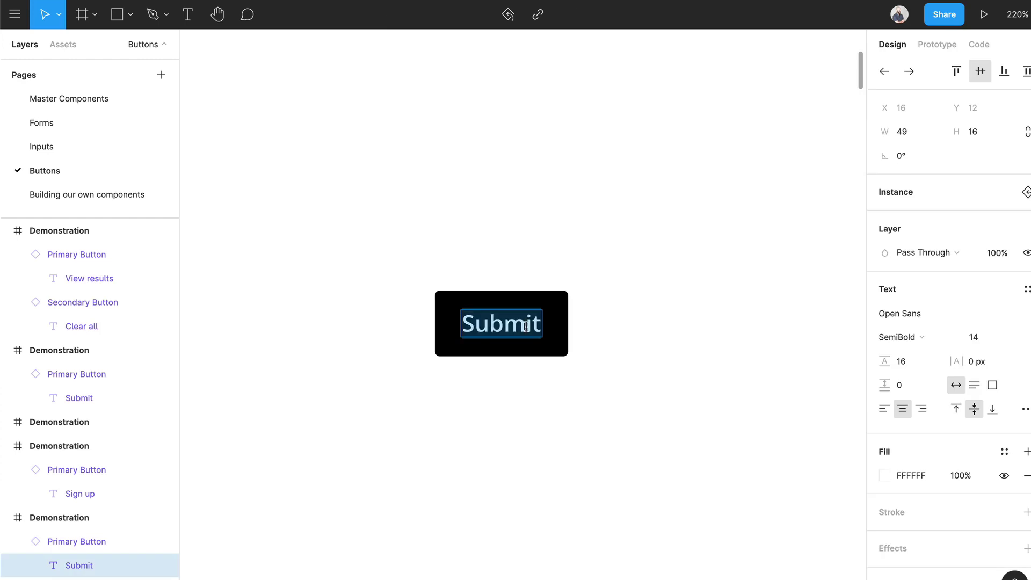
type("Create accou")
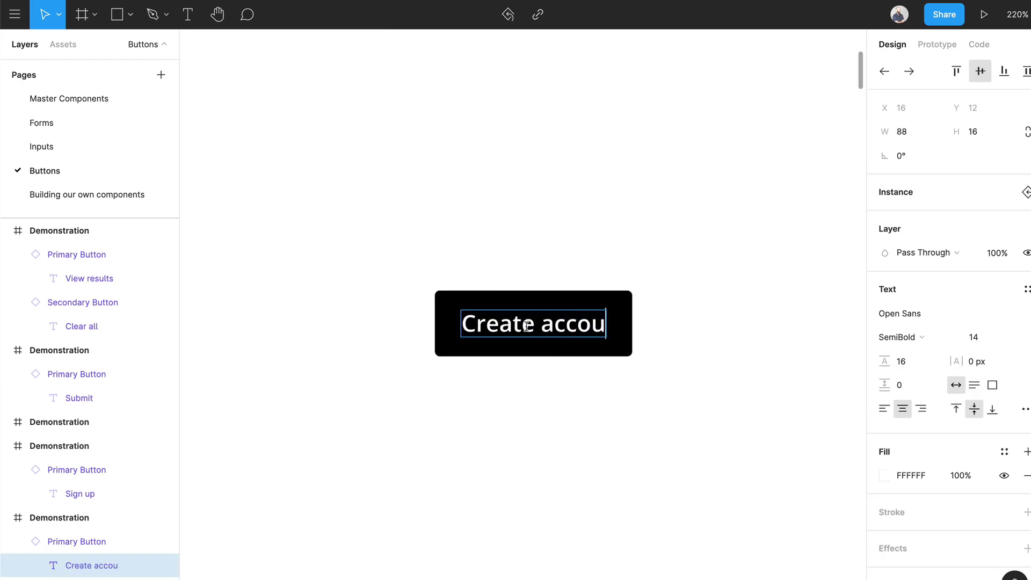
type("nt")
left_click(623, 417)
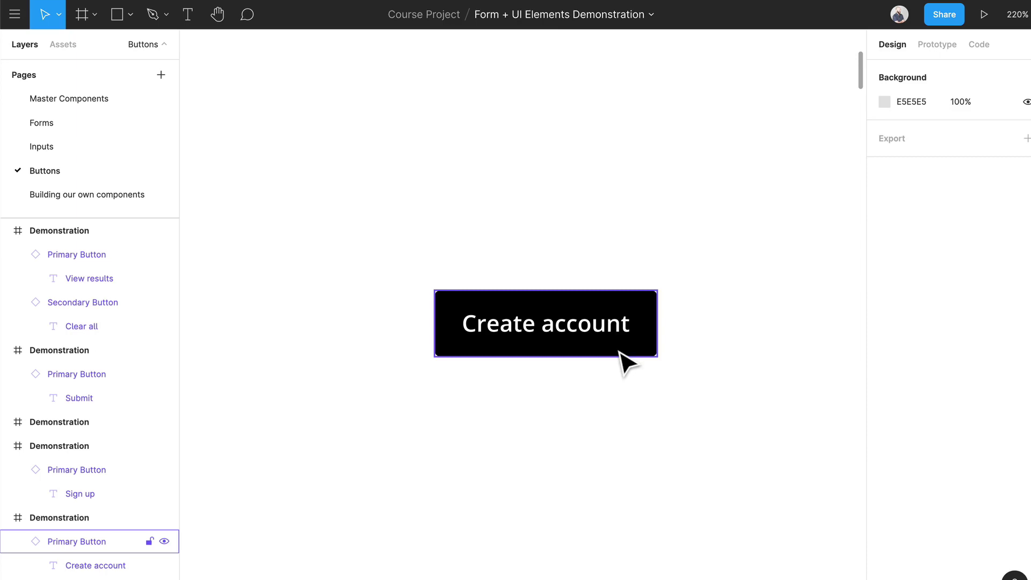
left_click_drag(617, 356, 587, 346)
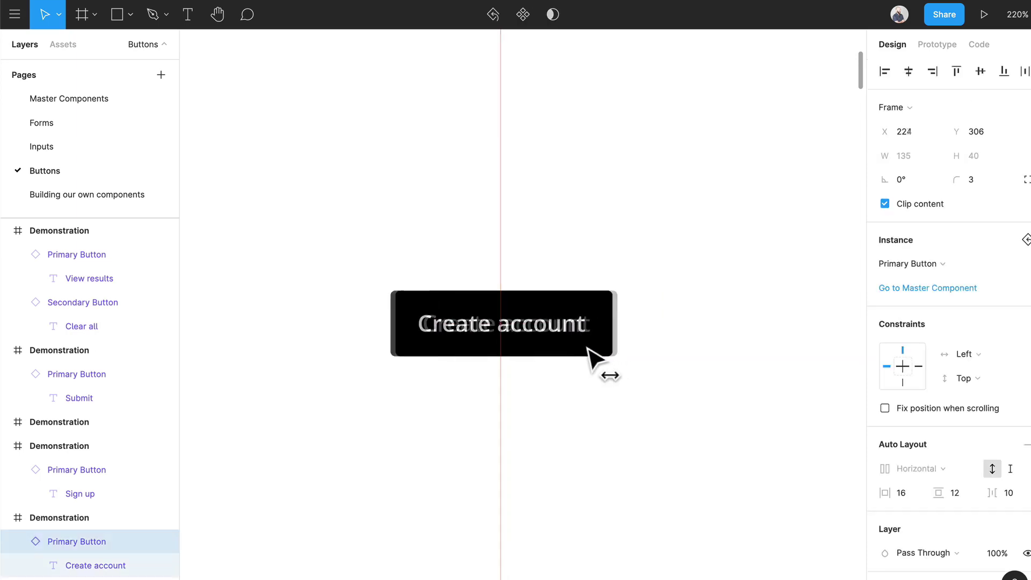
left_click(606, 398)
scroll(603, 382, "down", 3)
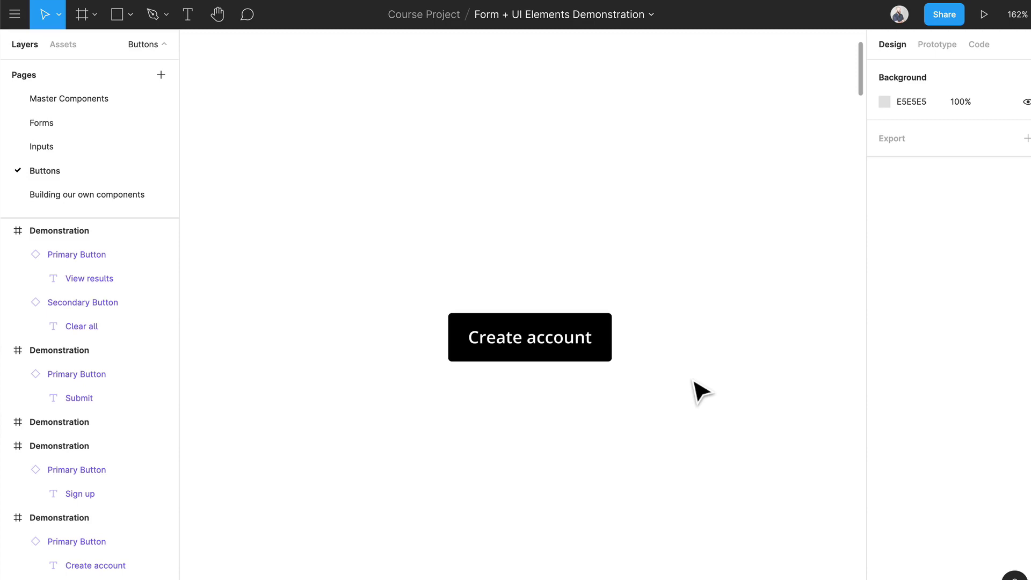
Scroll down to the next Demonstration frame holding the black Sign up button.
scroll(701, 392, "down", 10)
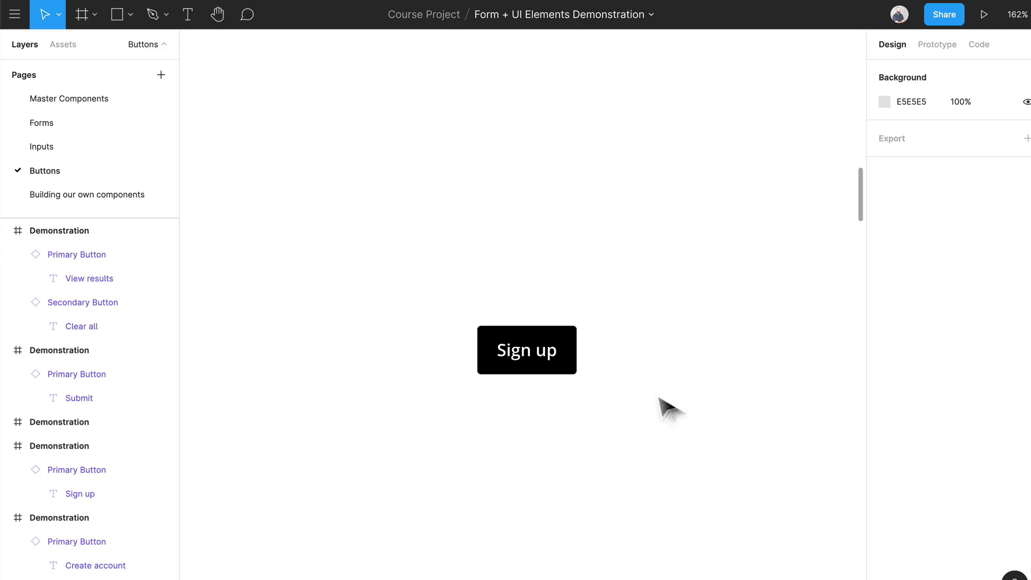
Change the Sign up label to 'Create my account' and snap the widened button to the centre guide.
double_click(548, 360)
key("Return")
type("Crea")
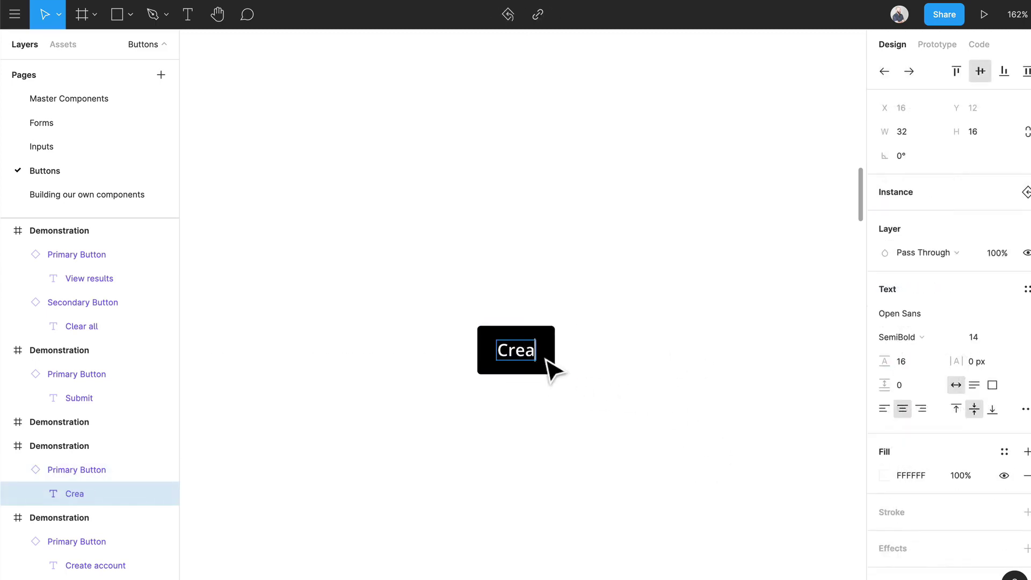
type("te my account")
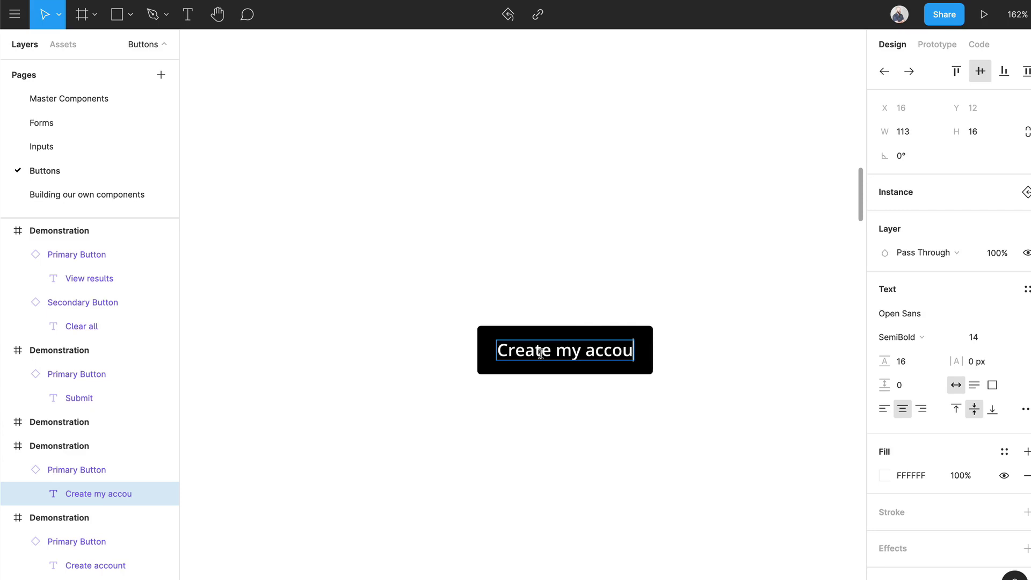
left_click(626, 424)
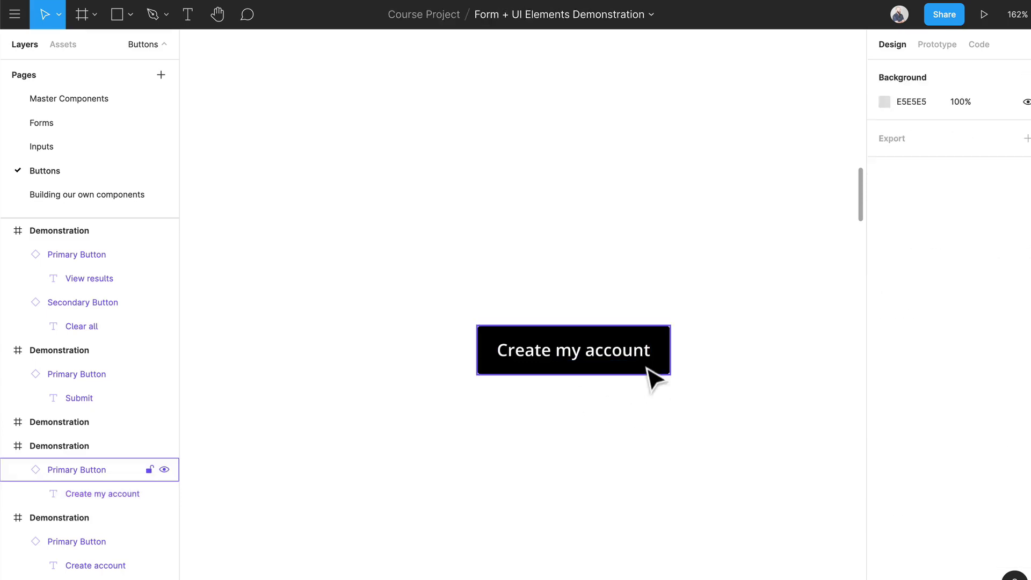
left_click_drag(656, 373, 603, 365)
left_click(677, 378)
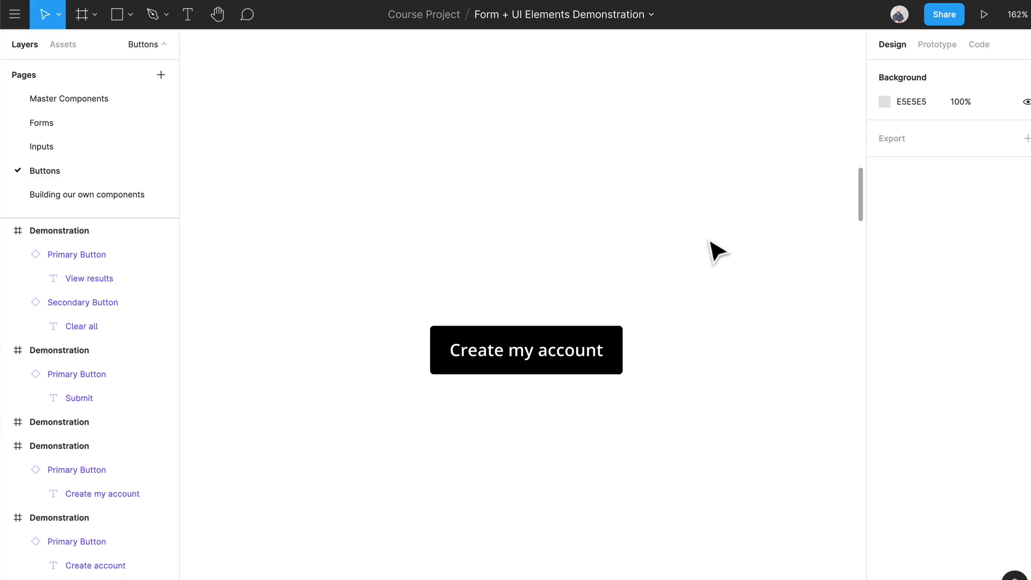
Scroll to the form mock-up with Email and Password fields above Submit and Cancel buttons.
scroll(717, 253, "down", 3)
scroll(708, 315, "down", 10)
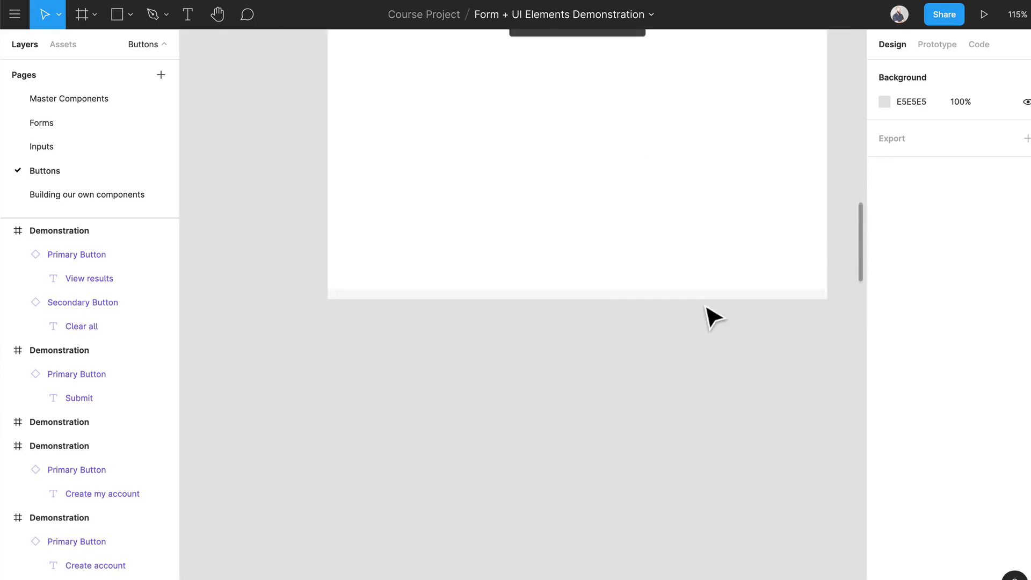
scroll(674, 364, "up", 10)
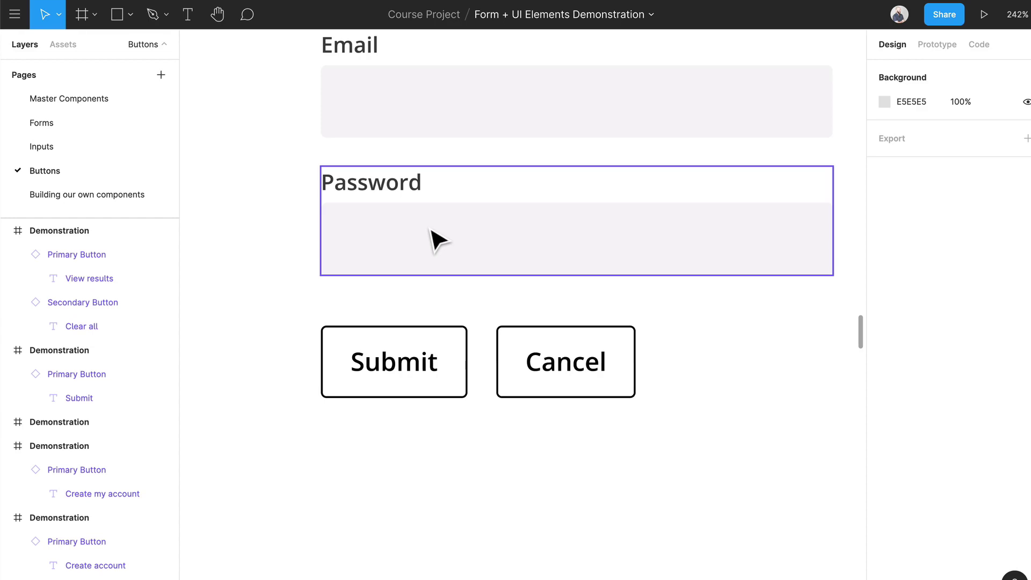
Swap the form's Submit instance to the Primary Button component, leaving Cancel as secondary.
left_click(417, 375)
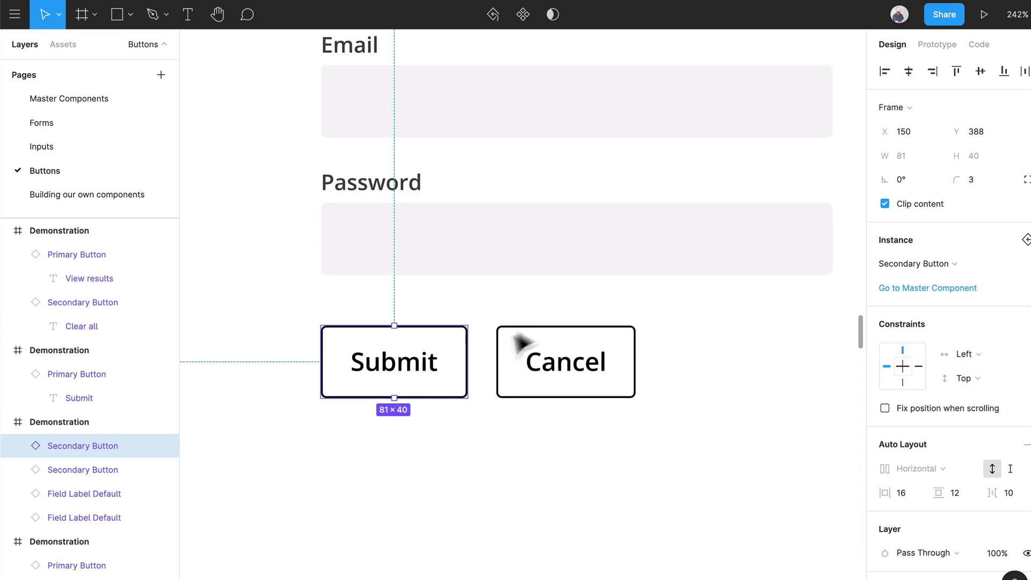
left_click(923, 259)
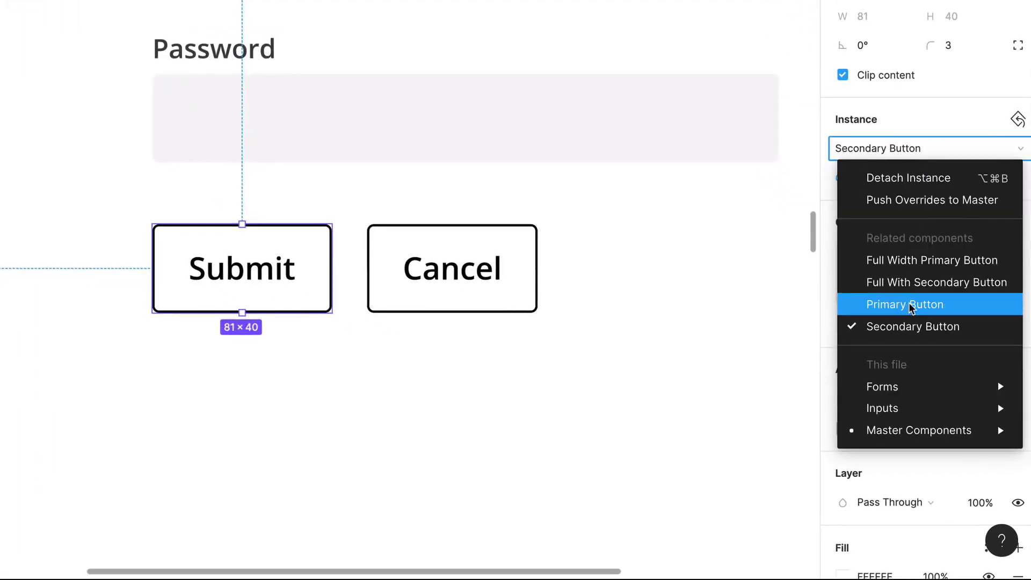
left_click(936, 387)
left_click(626, 381)
scroll(621, 301, "down", 3)
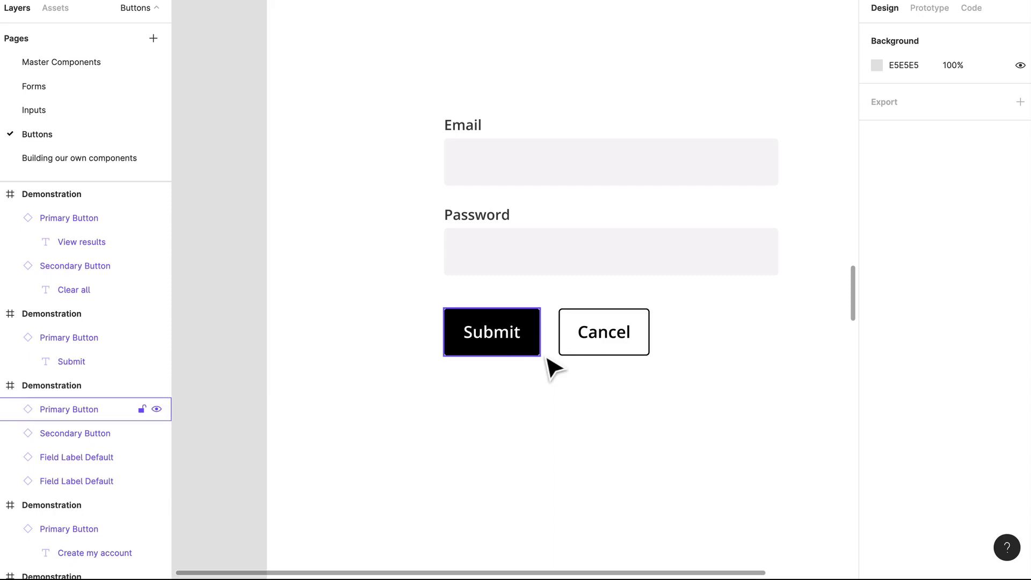
Shrink the form's Submit and Cancel buttons together to about half height.
scroll(547, 360, "up", 5)
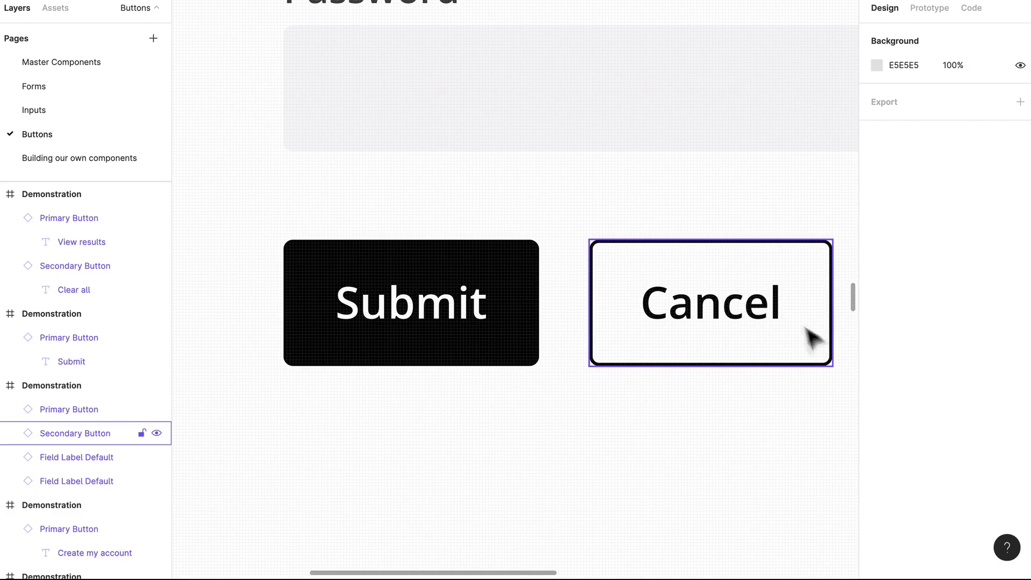
scroll(698, 349, "down", 2)
left_click(701, 350)
left_click(563, 282, "shift")
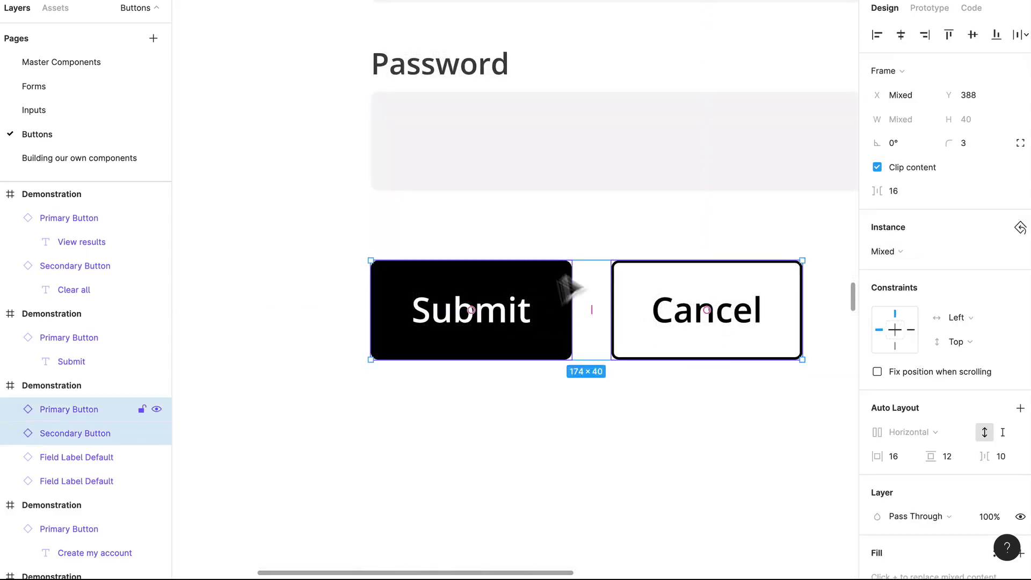
left_click_drag(492, 290, 490, 292)
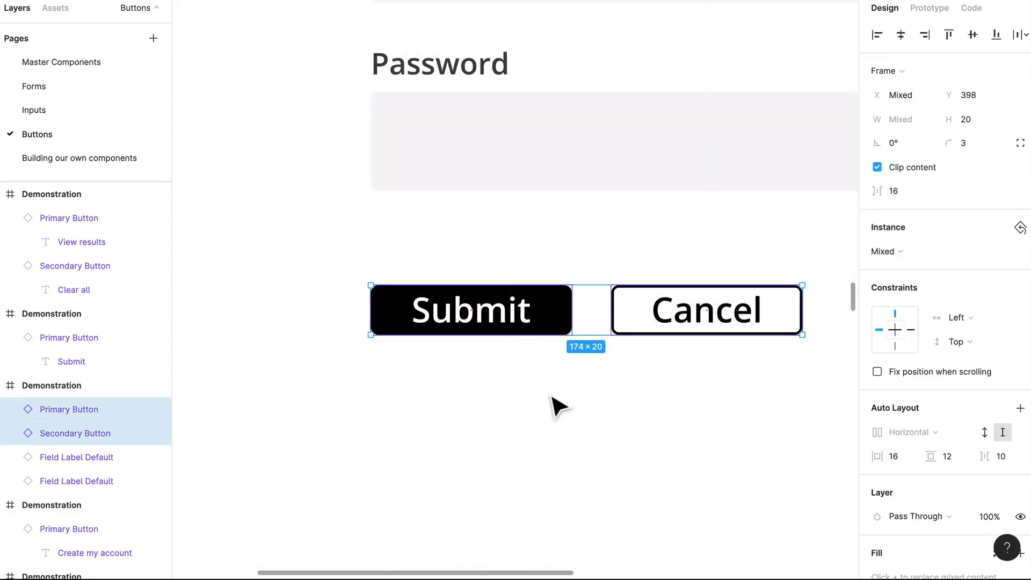
left_click(569, 411)
Undo the resize so Submit and Cancel return to their original height.
scroll(580, 411, "down", 3)
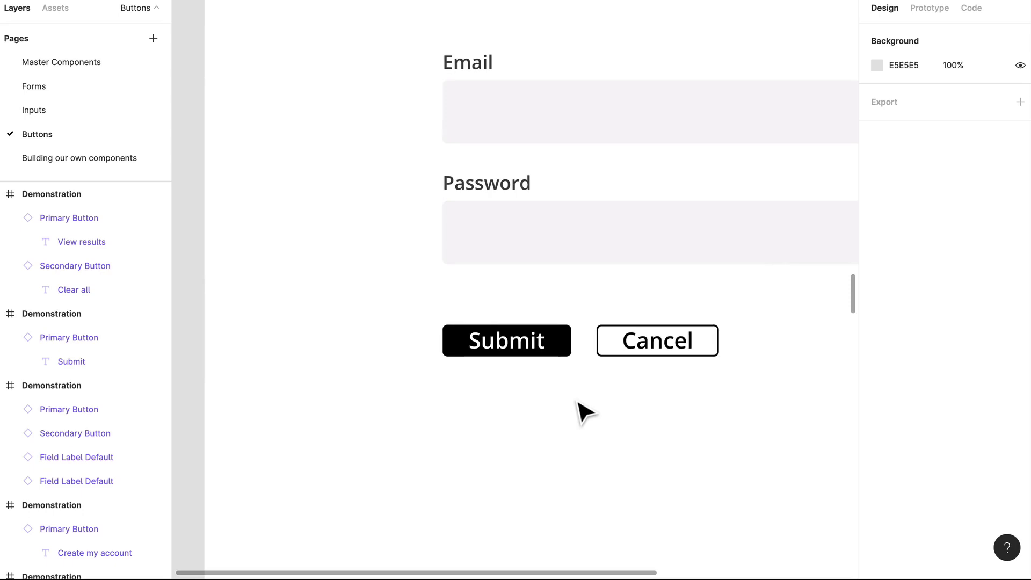
scroll(584, 412, "right", 1)
scroll(584, 413, "right", 1)
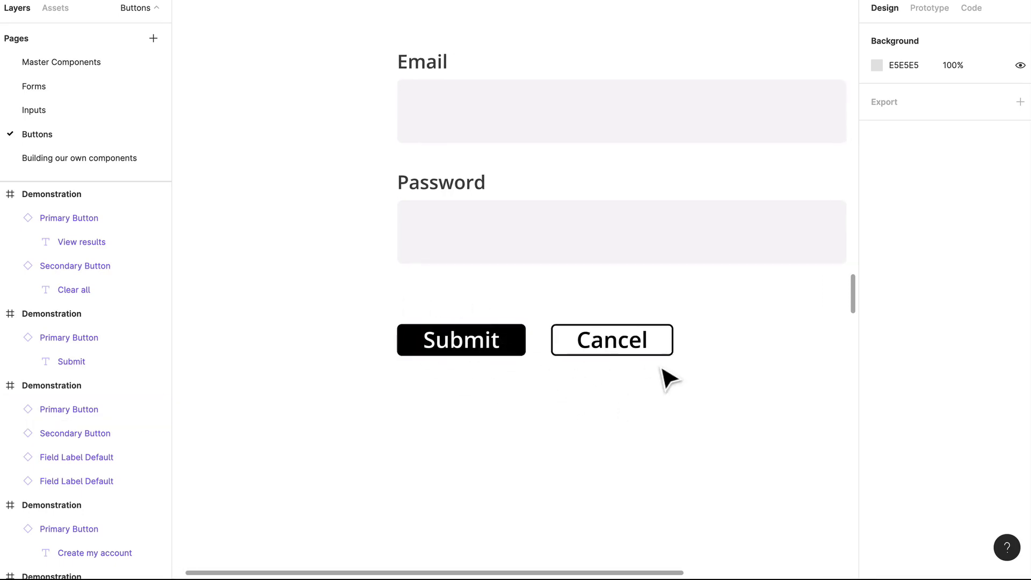
key("ctrl+z")
key("ctrl+z")
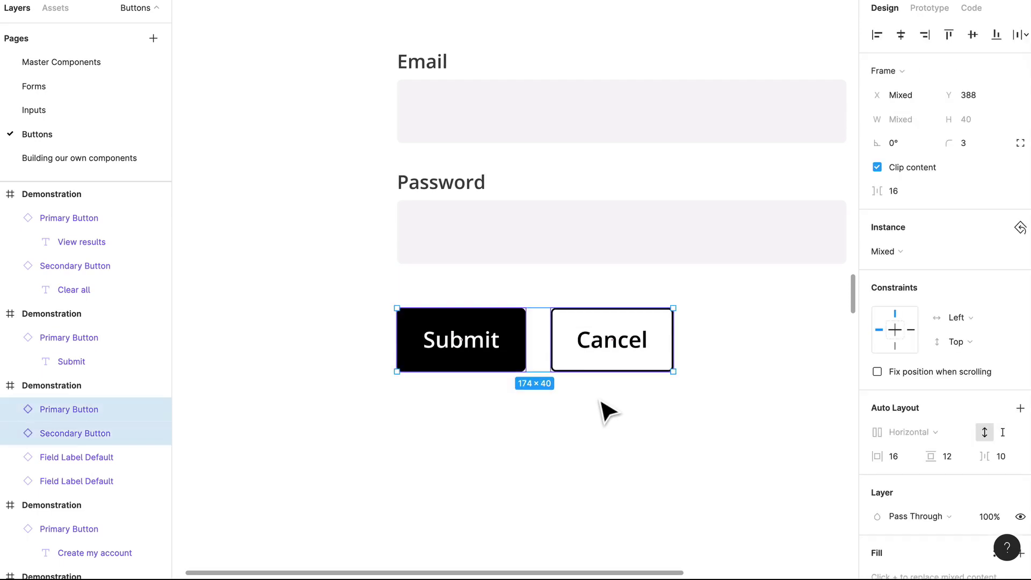
left_click(651, 433)
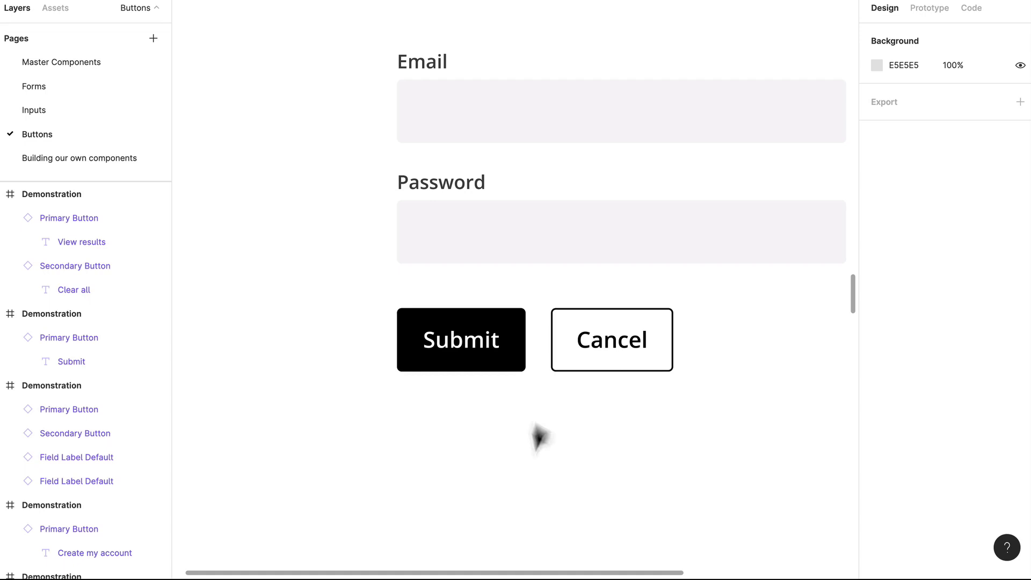
Scroll down to the Demonstration frame with the Clear all and View results buttons.
scroll(543, 458, "down", 5)
scroll(547, 459, "down", 5)
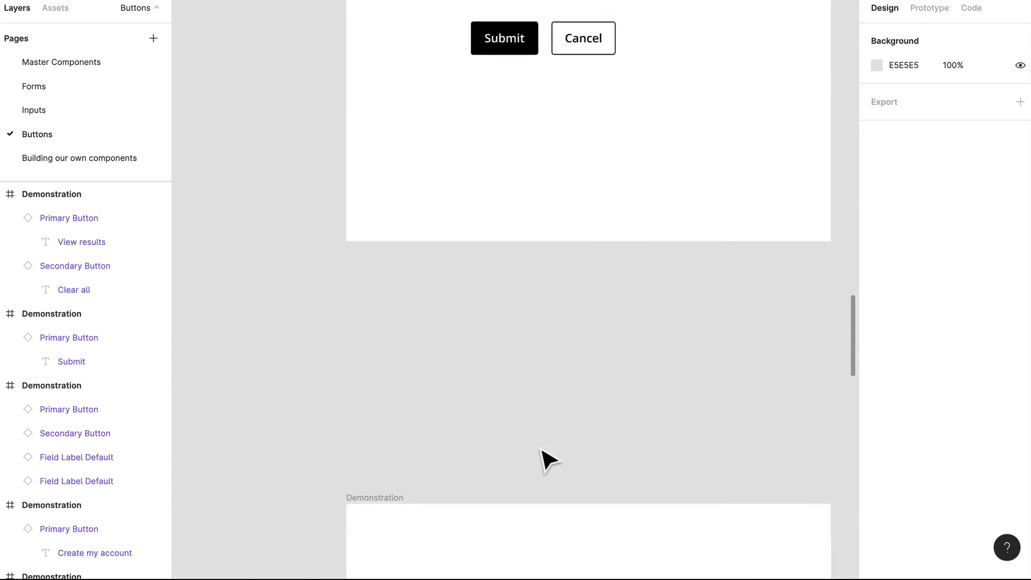
scroll(546, 459, "down", 5)
scroll(547, 459, "down", 3)
Delete the outlined Clear all button, leaving only the black View results button.
scroll(600, 469, "right", 2)
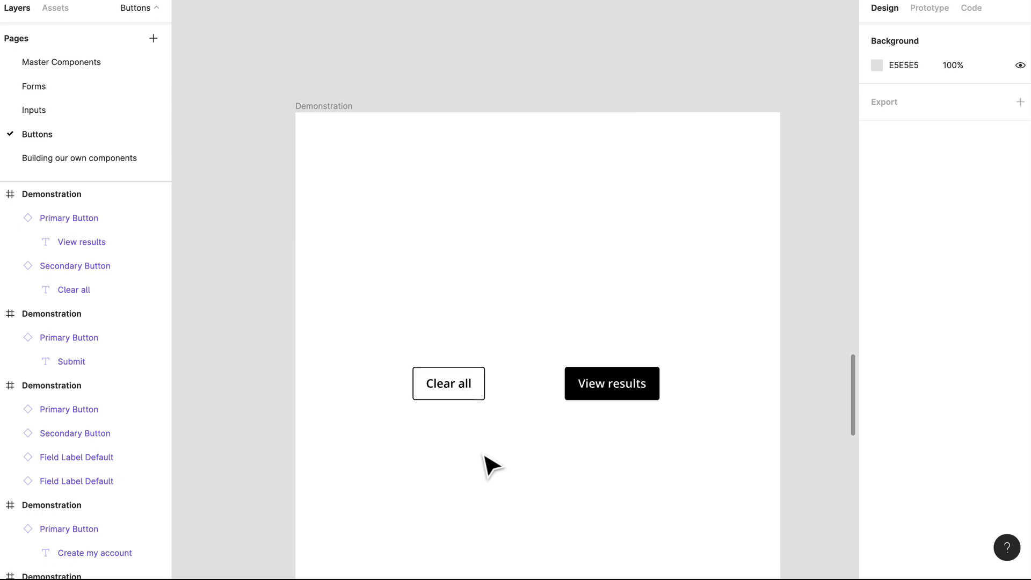
left_click(437, 396)
key("Delete")
scroll(437, 395, "left", 1)
scroll(437, 396, "up", 1)
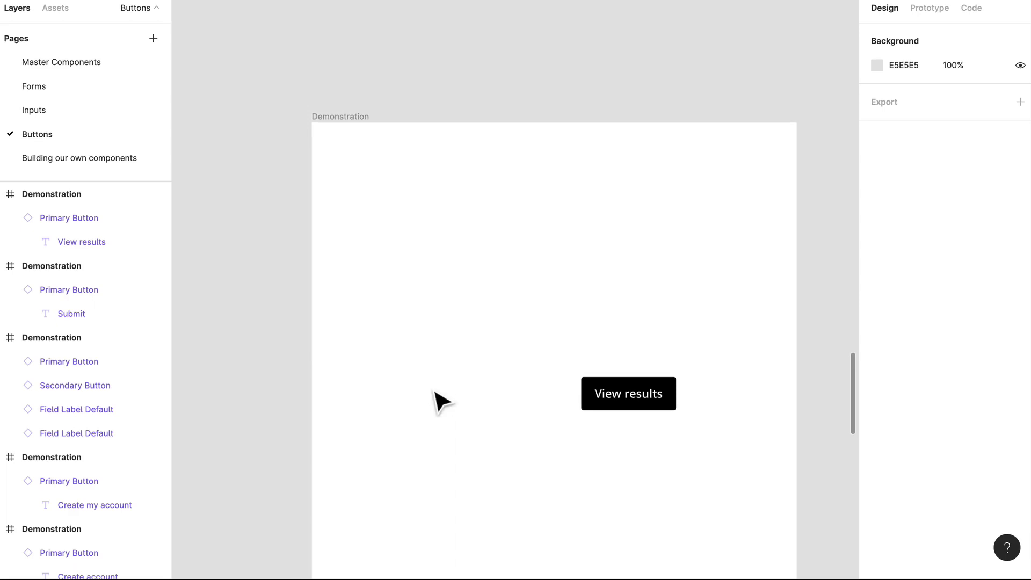
Undo the deletion to bring Clear all back beside View results.
key("ctrl+z")
left_click(607, 355)
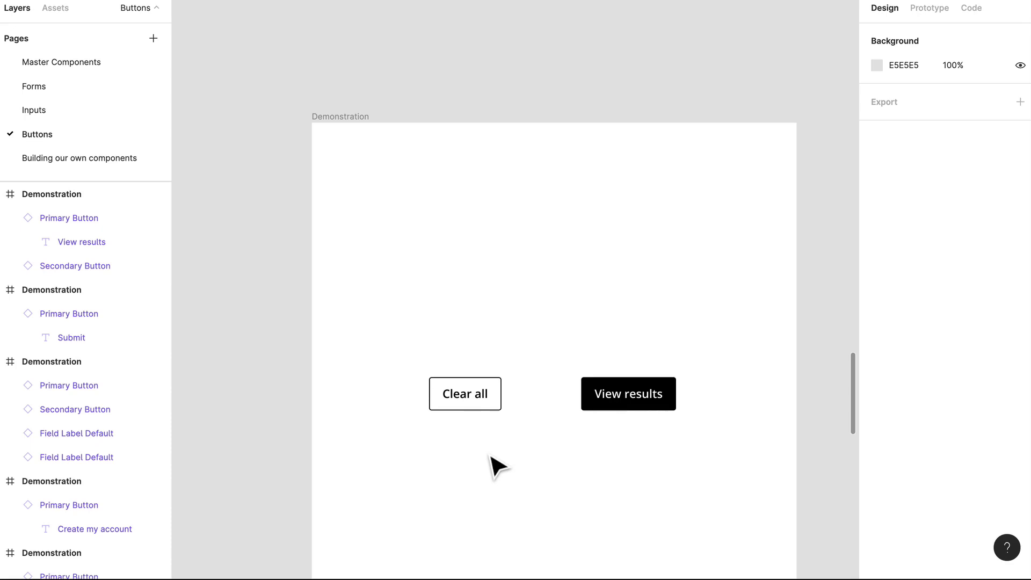
Locate the Submit primary button and select the whole button instance.
scroll(499, 483, "down", 15)
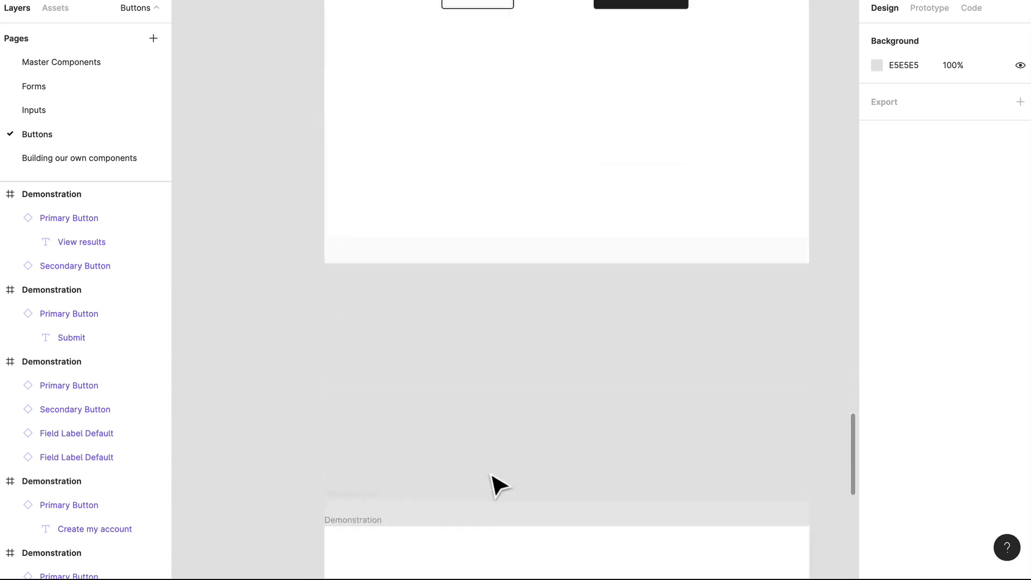
scroll(498, 483, "down", 17)
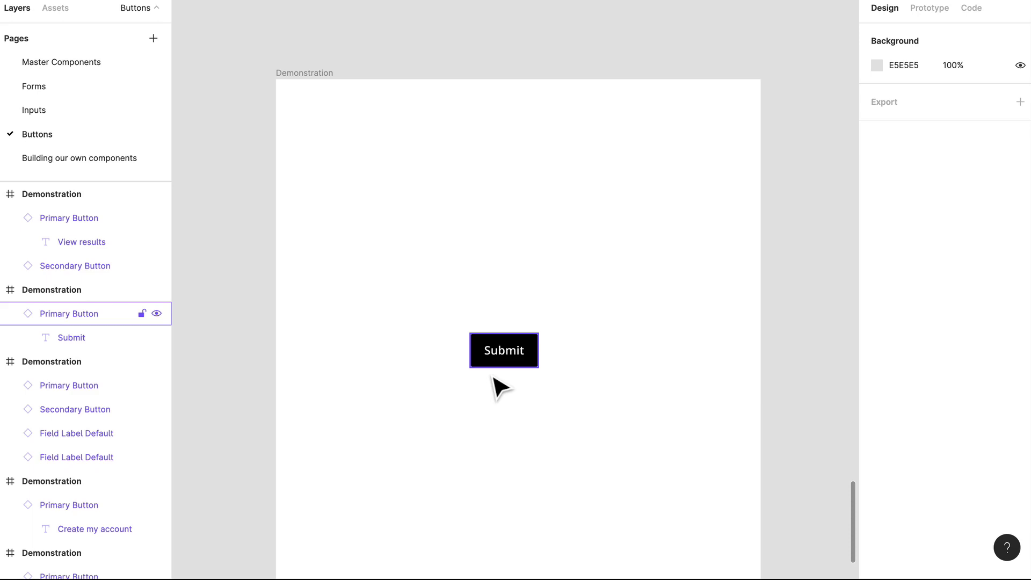
scroll(540, 363, "up", 3)
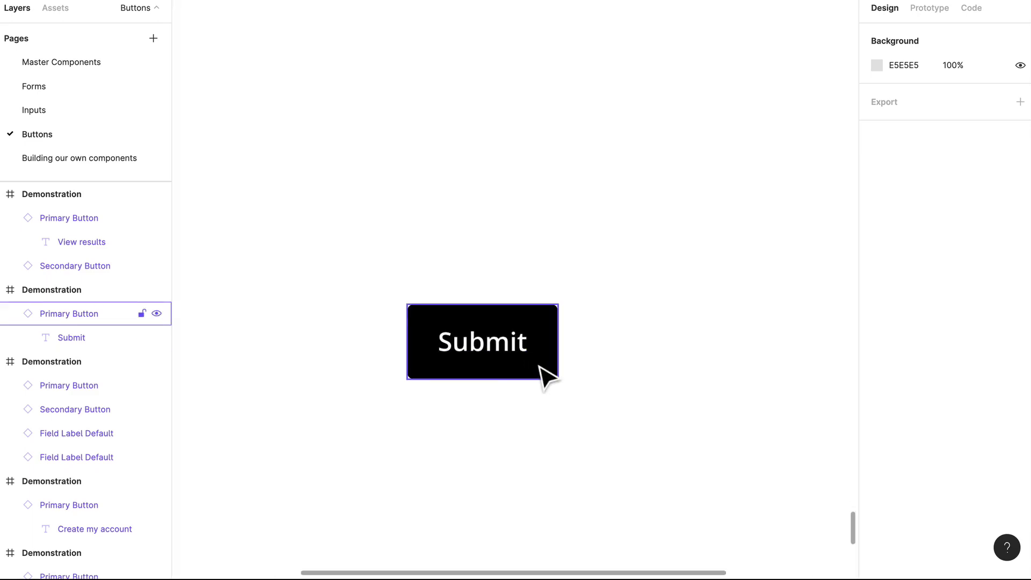
left_click(539, 368)
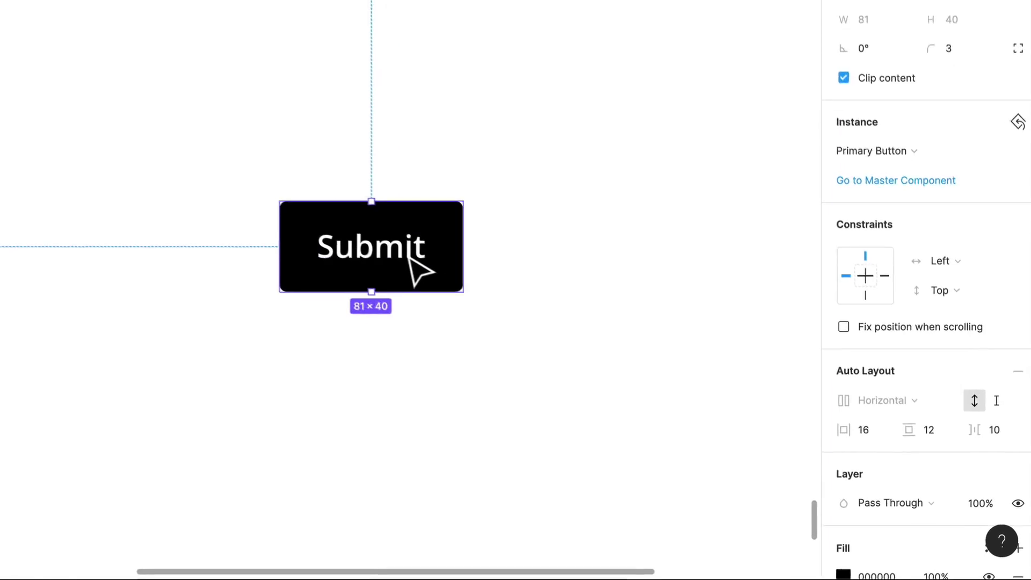
double_click(410, 256)
key("Escape")
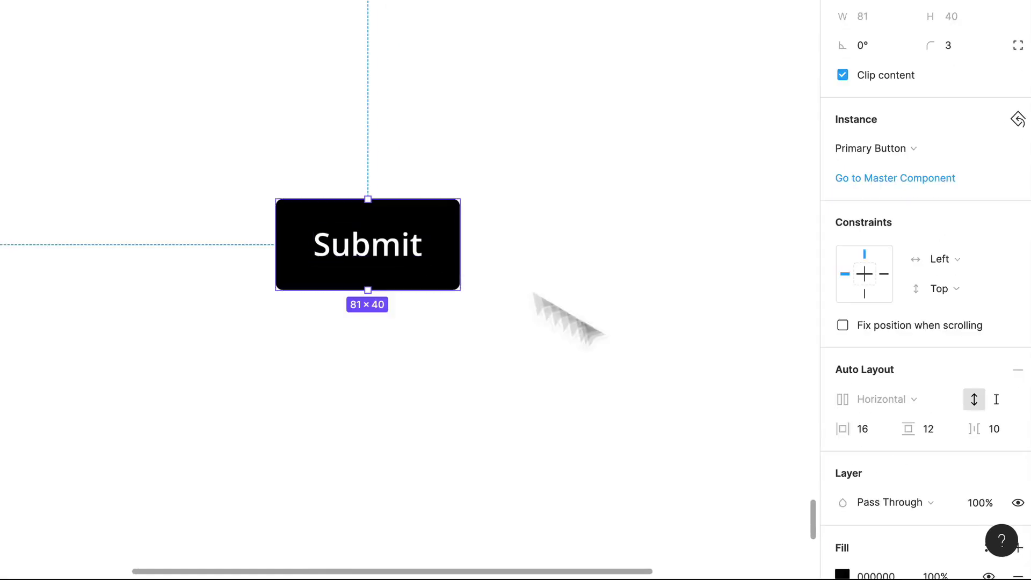
scroll(971, 511, "down", 3)
Lower the Submit button's black fill opacity to 50%, then to 30%.
left_click(932, 472)
type("5")
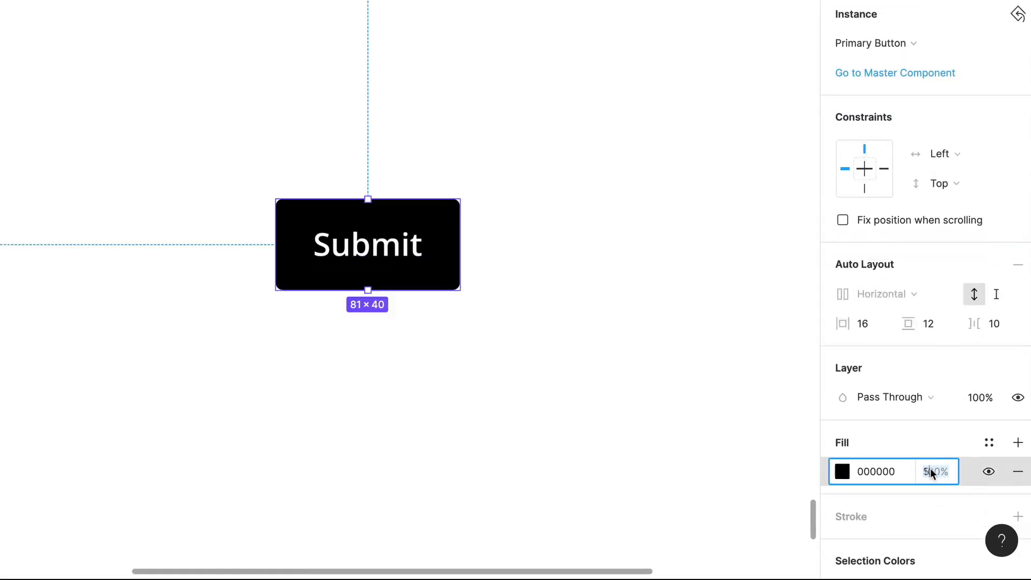
type("0")
key("Return")
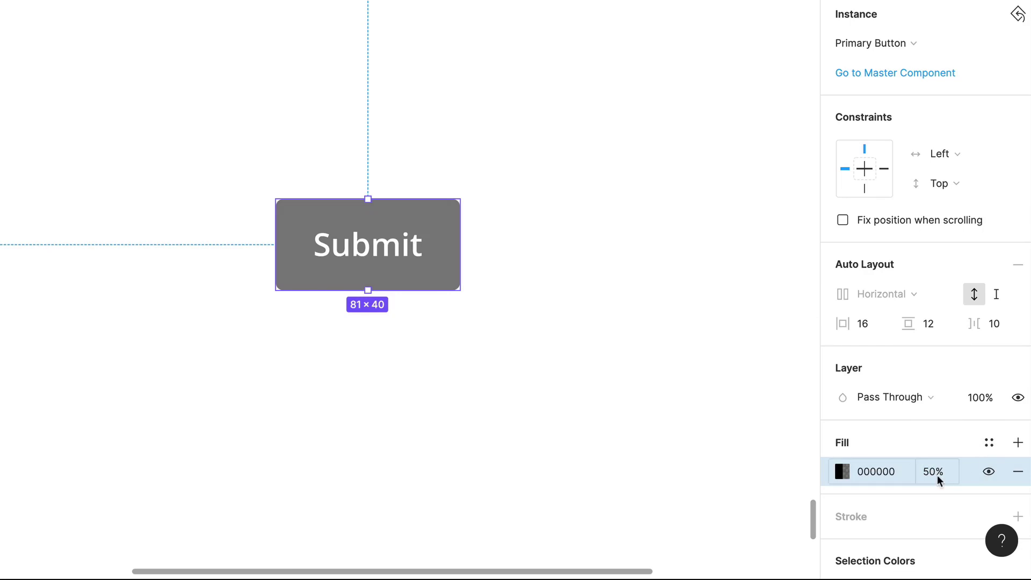
left_click(931, 471)
type("30")
key("Return")
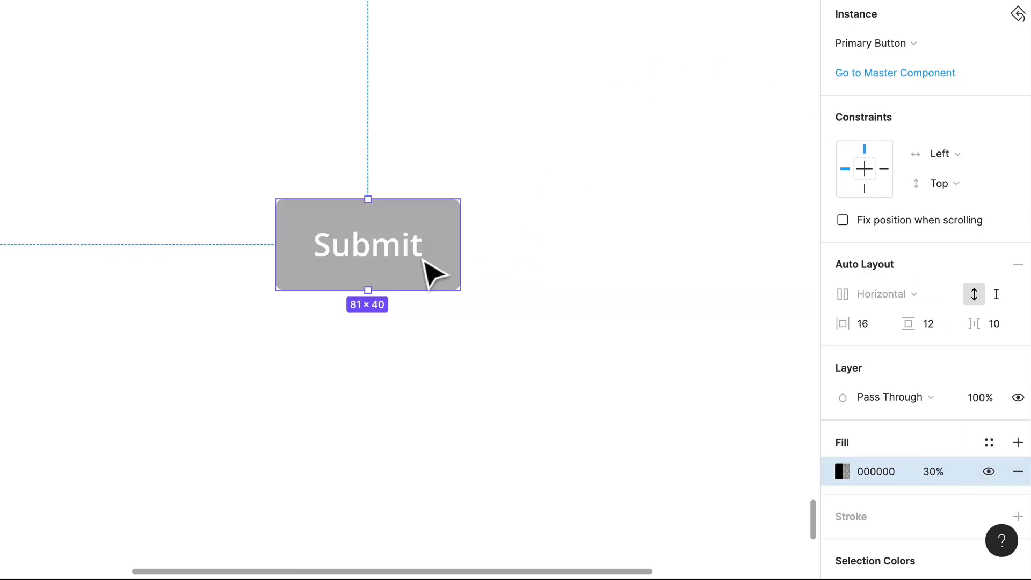
Change the Submit label's text fill to black (000).
double_click(434, 274)
left_click(868, 376)
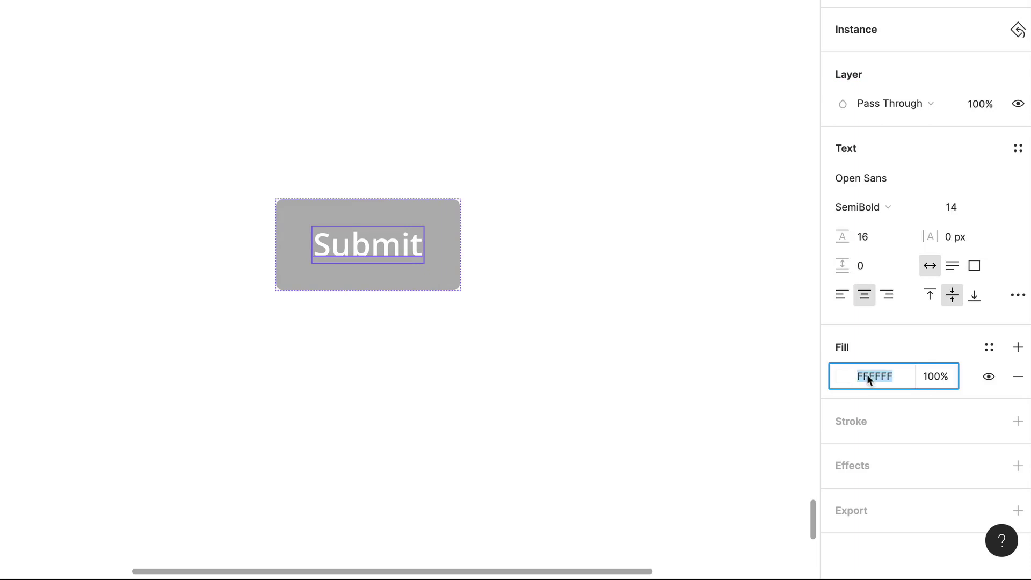
type("000")
key("Return")
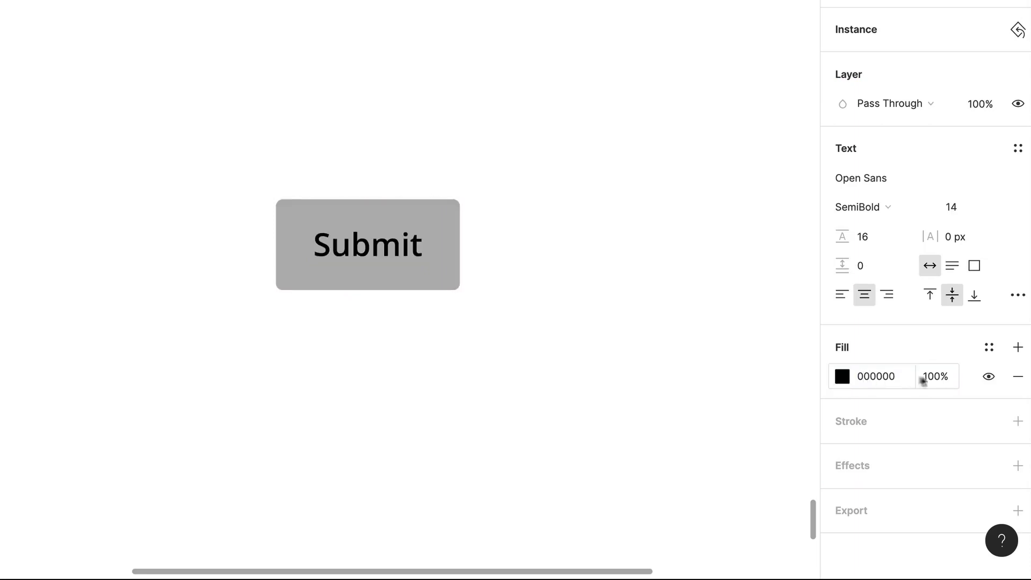
Reduce the Submit label's fill opacity to 75%, then 50%, finally 25%.
left_click(936, 376)
type("75")
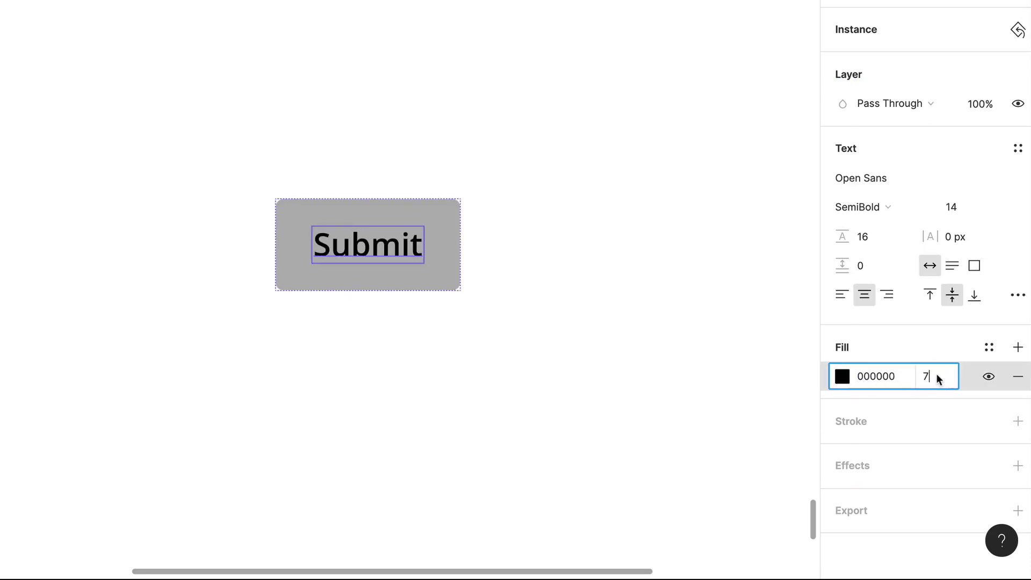
key("Return")
left_click(937, 377)
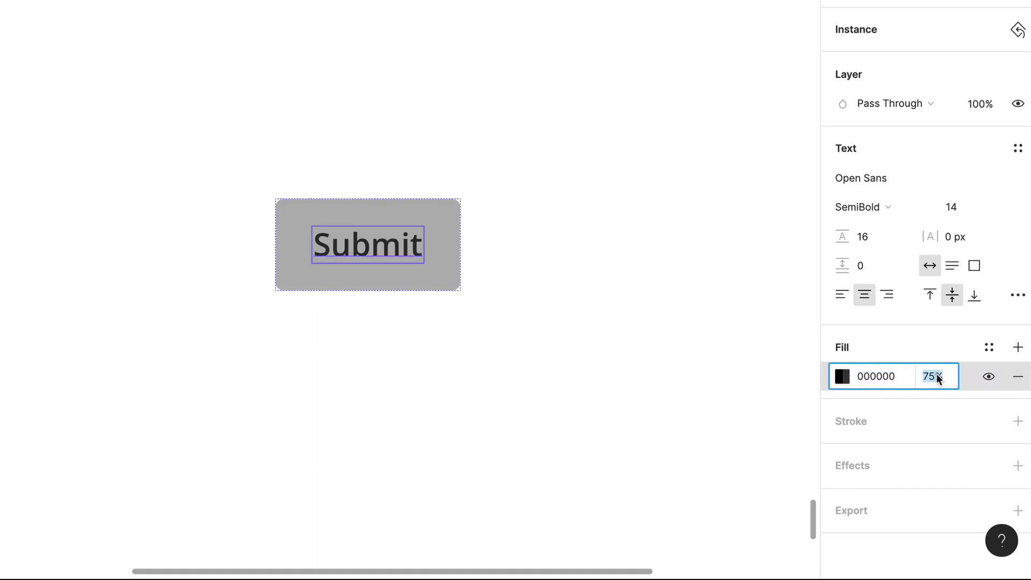
type("50")
key("Return")
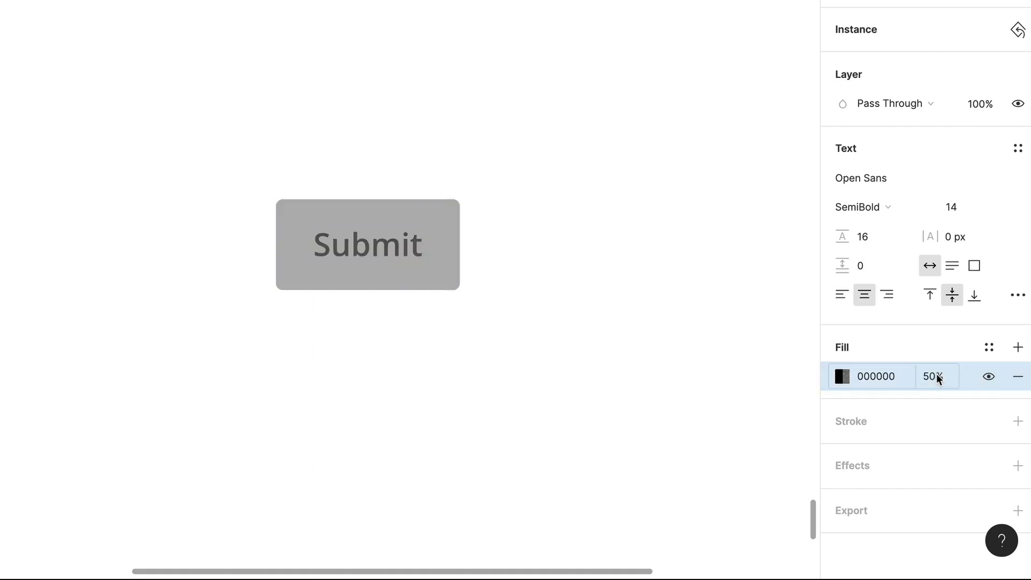
left_click(937, 377)
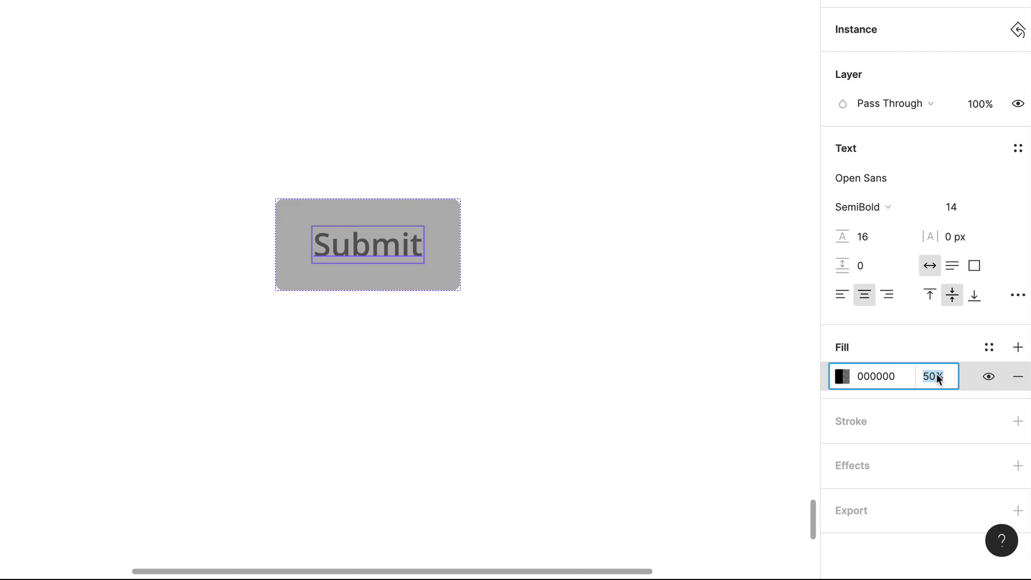
type("25")
key("Return")
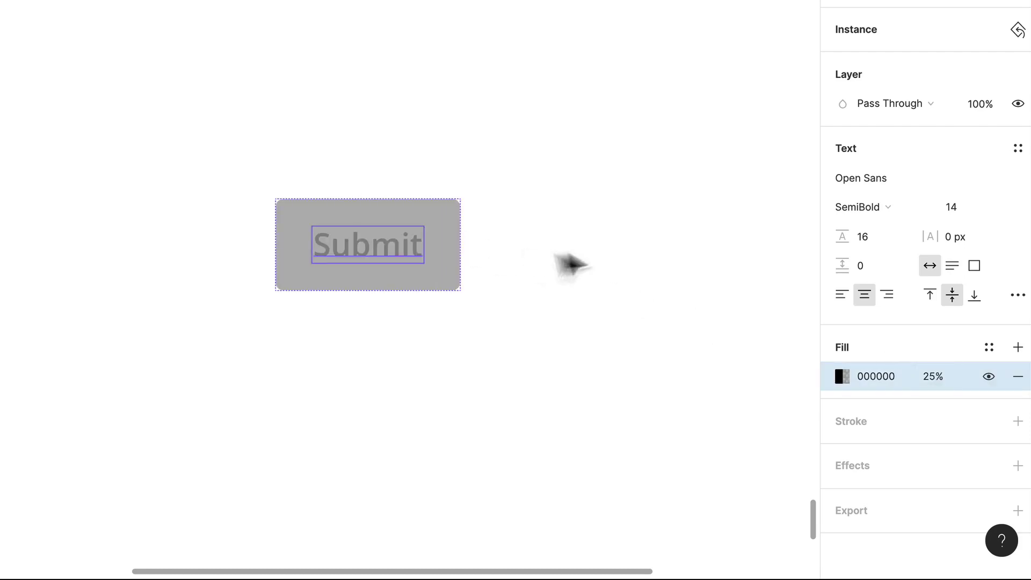
left_click(460, 244)
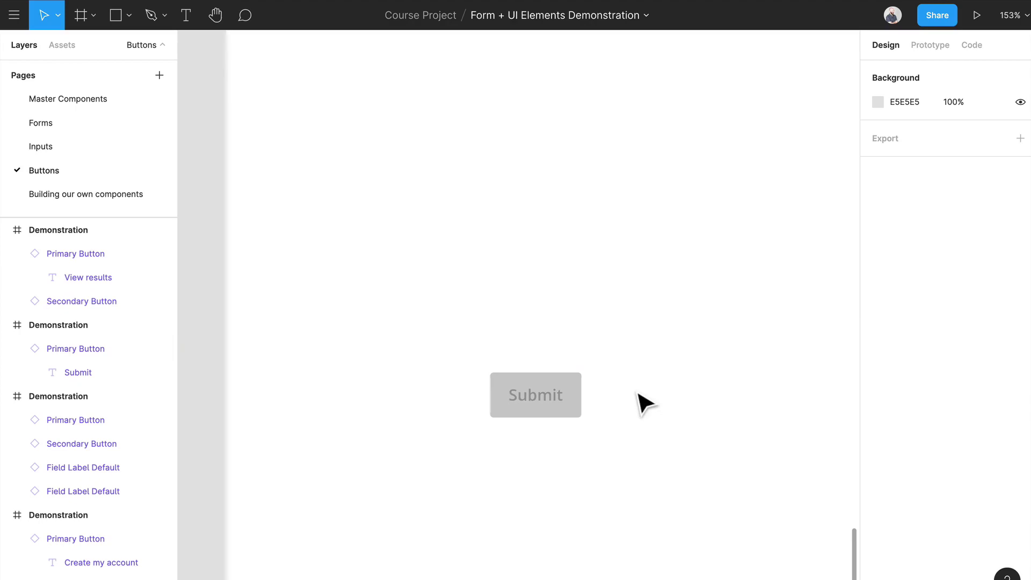
scroll(638, 395, "down", 3)
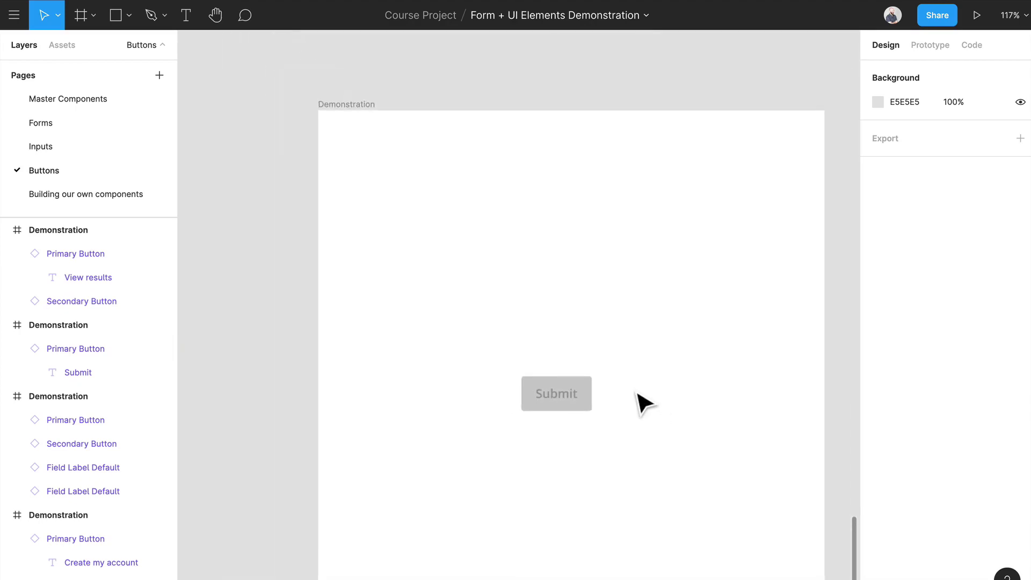